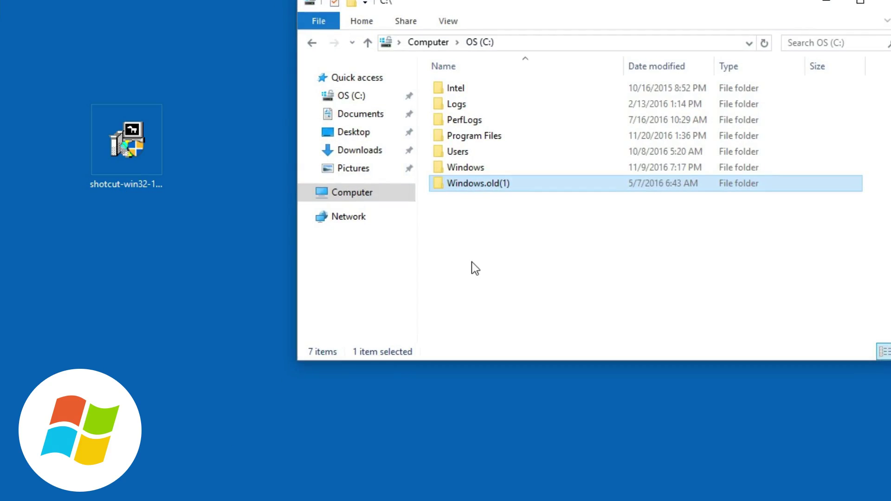
Step: Browse in File Explorer to C:\Users\ESP\AppData\Local\Meltytech
key("Up")
key("Up")
key("Up")
key("Down")
key("Return")
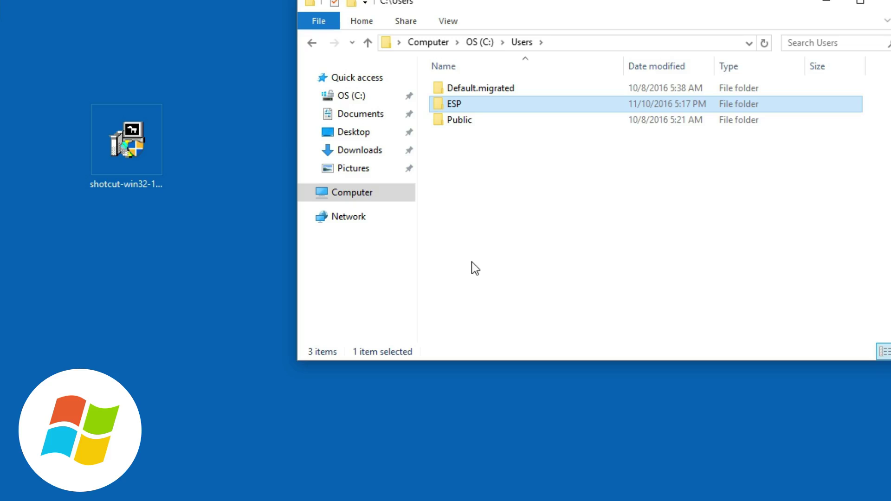
key("Return")
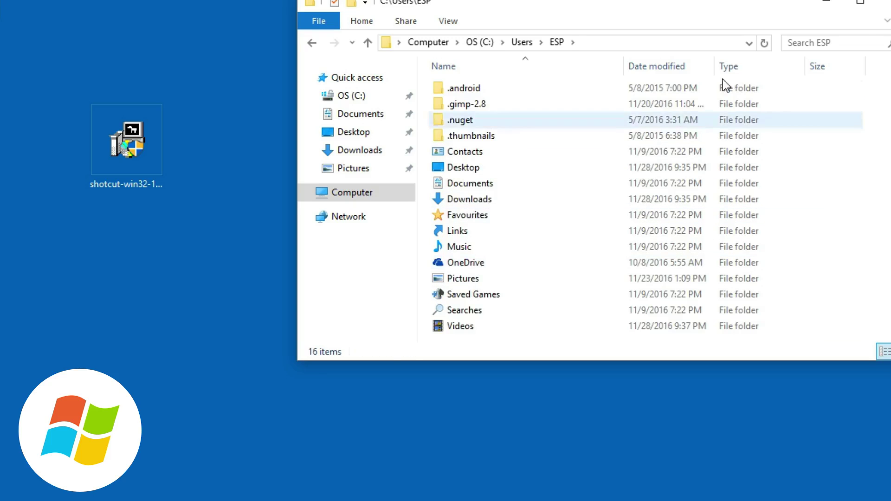
left_click(690, 46)
type("C:\\Users\\ESP")
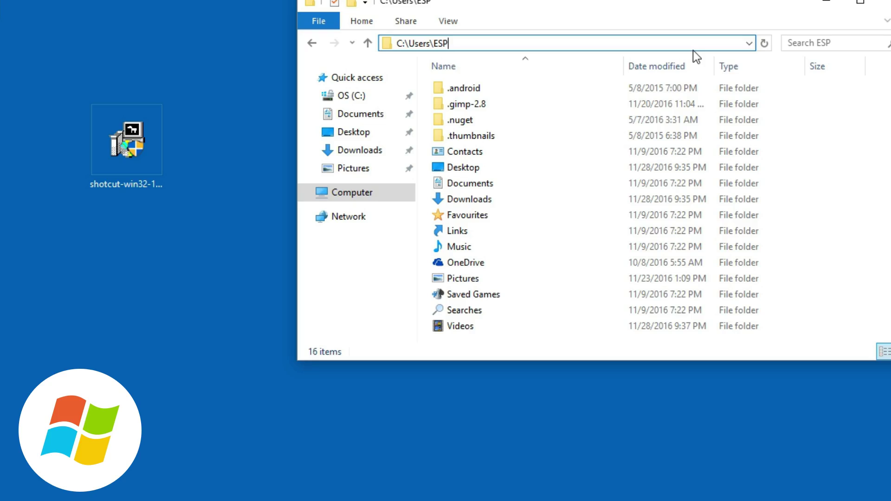
type("\\App")
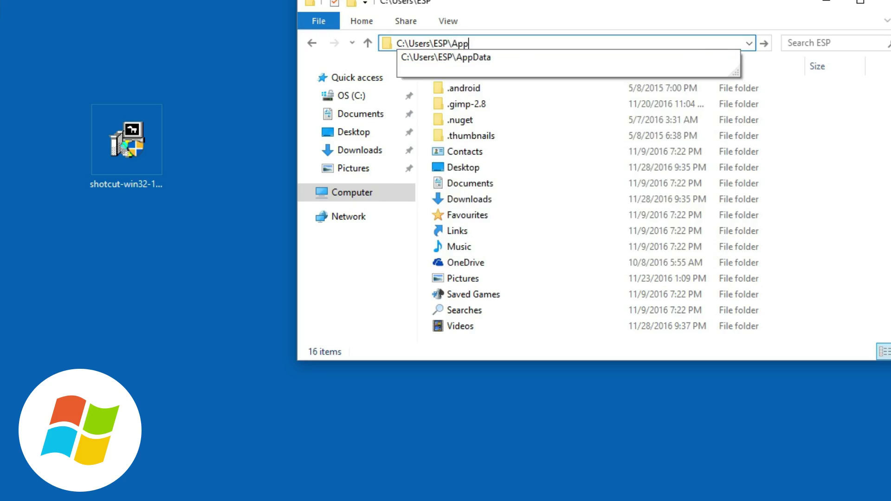
type("Data")
key("Return")
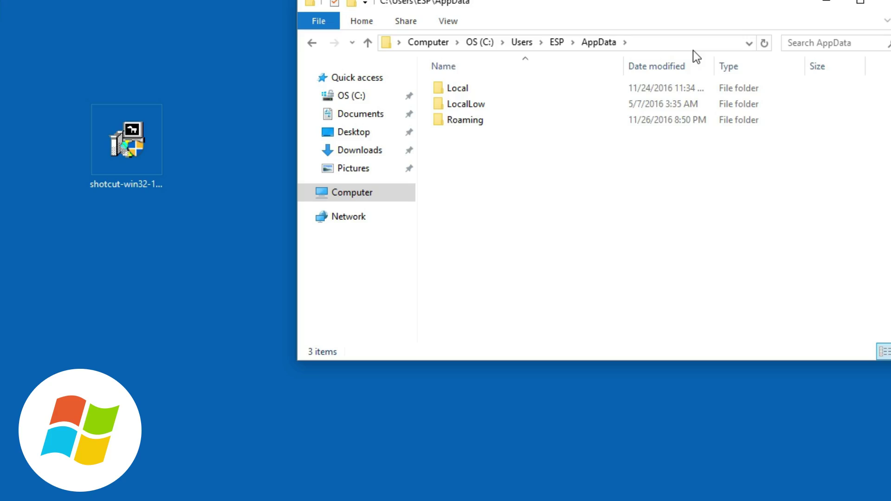
double_click(457, 88)
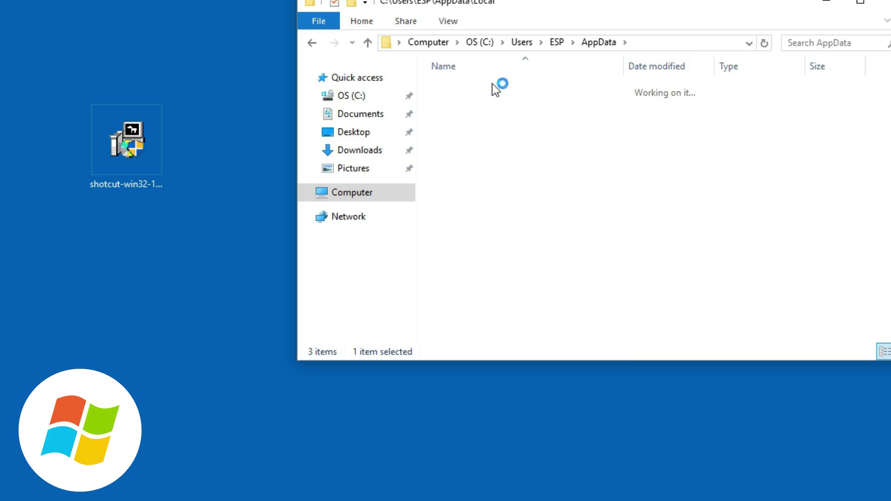
type("m")
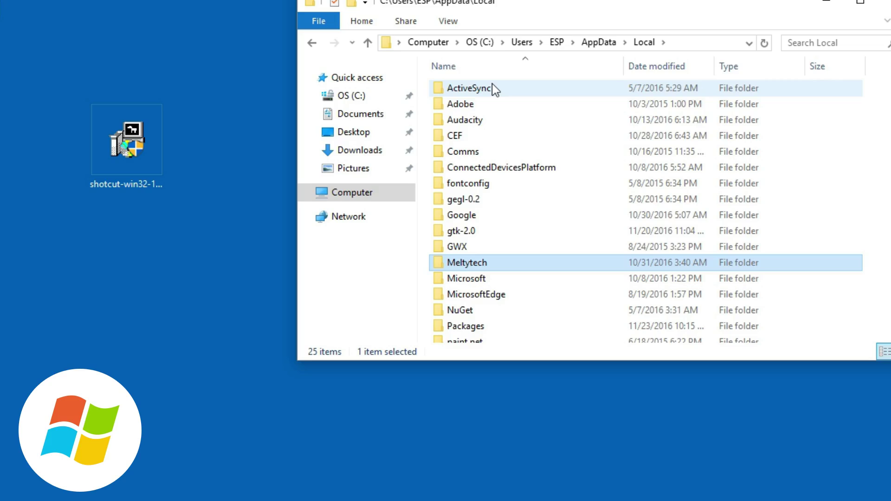
key("Return")
Step: Inspect the four items in the Shotcut settings folder, then return to Meltytech
key("Down")
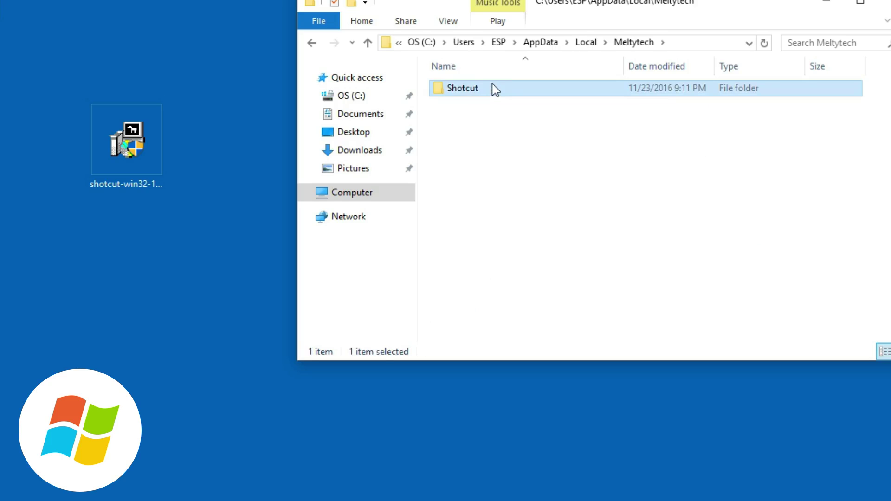
key("Return")
key("Down")
key("Down")
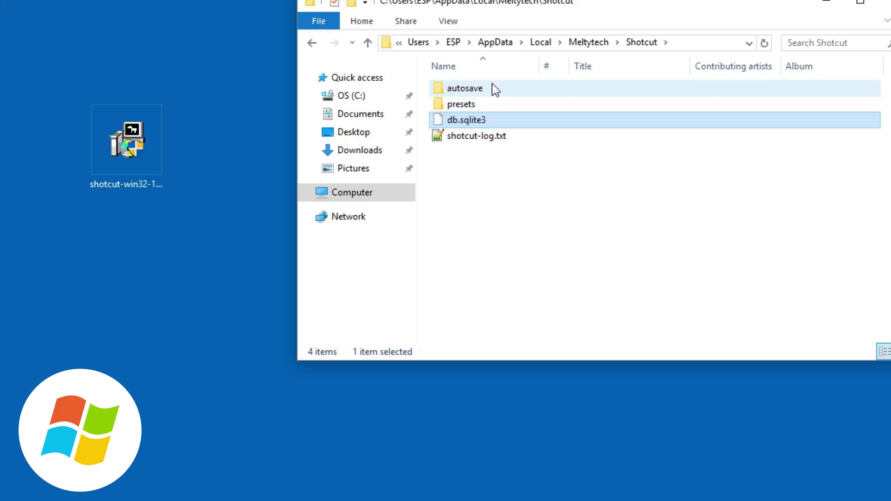
key("Down")
key("ctrl+a")
key("alt+Up")
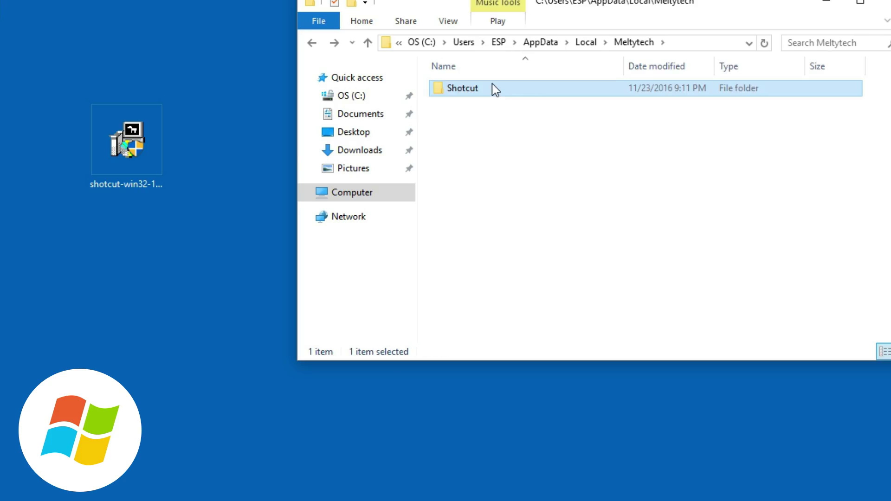
Step: Permanently delete the Shotcut folder with Shift+Delete and close File Explorer
key("shift+Delete")
key("Return")
key("alt+F4")
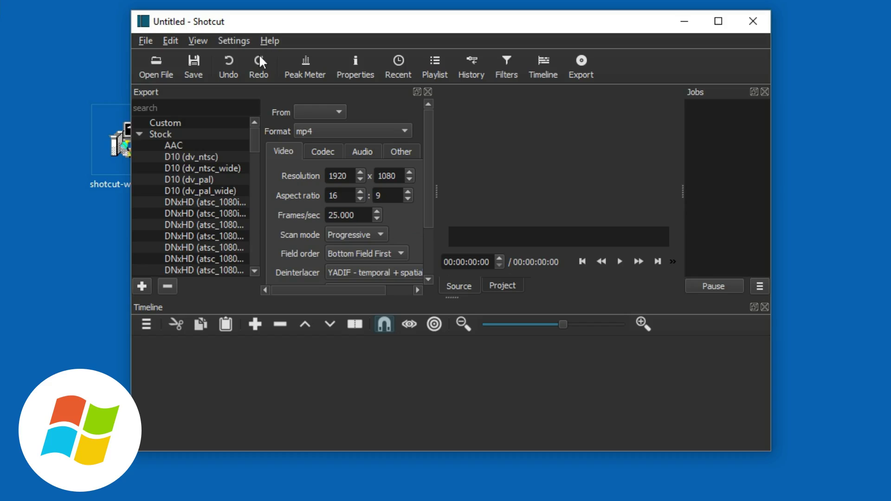
Step: Toggle Settings > GPU Processing, accept the restart, and reopen the Settings menu
left_click(234, 40)
left_click(292, 69)
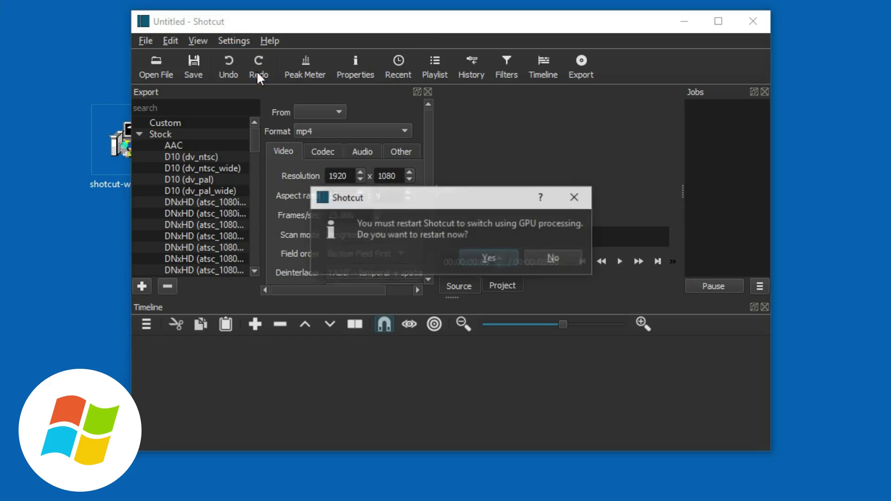
left_click(473, 261)
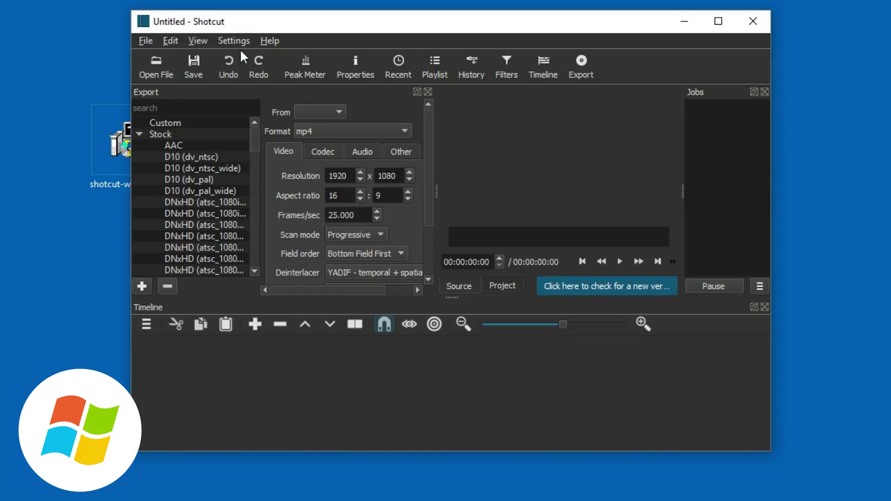
left_click(234, 41)
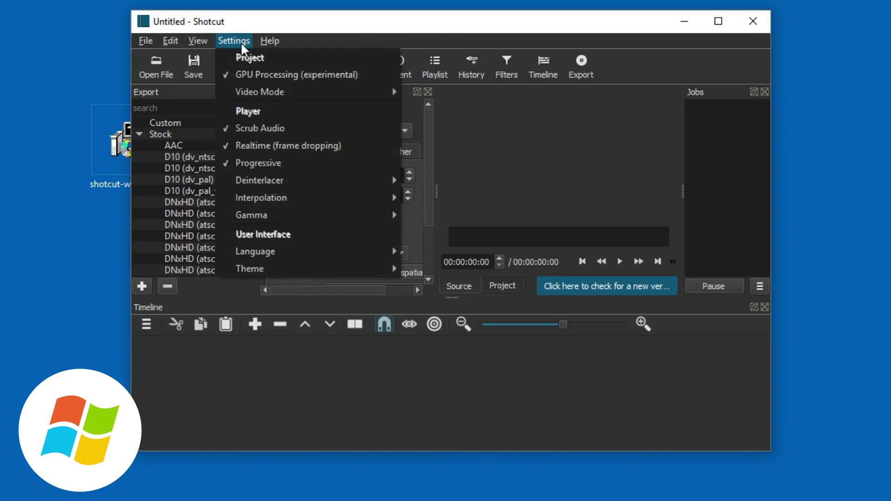
Step: Close Shotcut and launch the desktop Shotcut installer, allowing it in User Account Control
left_click(752, 28)
left_click(151, 149)
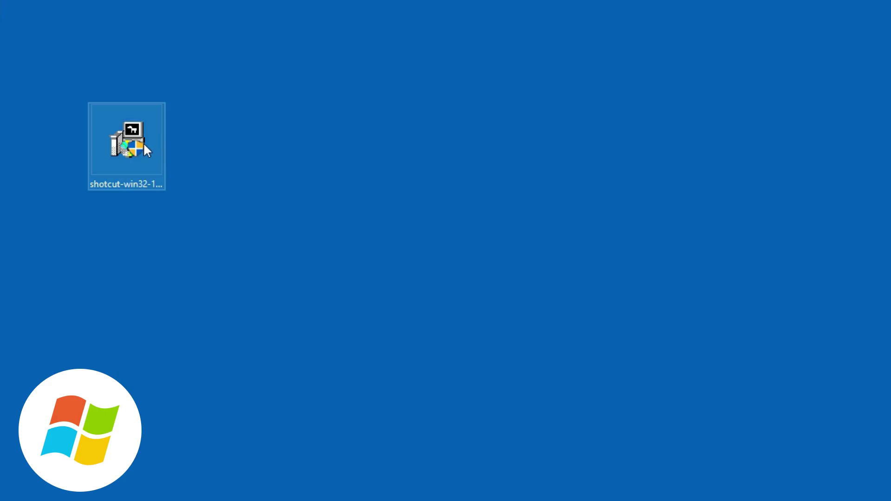
left_click(144, 143)
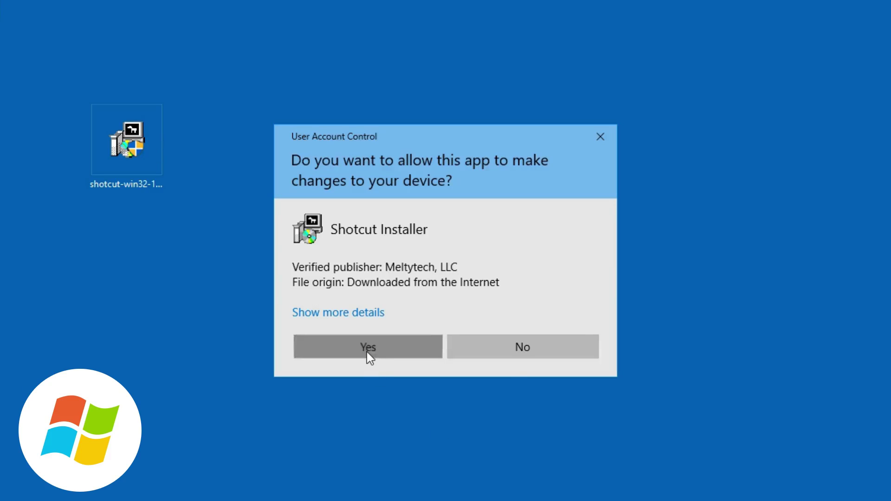
left_click(367, 350)
Step: Accept the license and default folder, tick 'Remove Shotcut Settings From Registry', and install
left_click(568, 328)
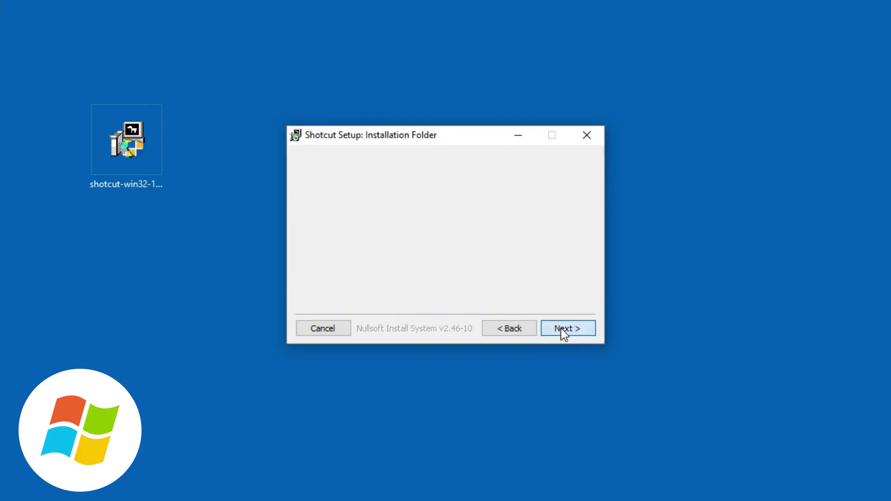
left_click(567, 327)
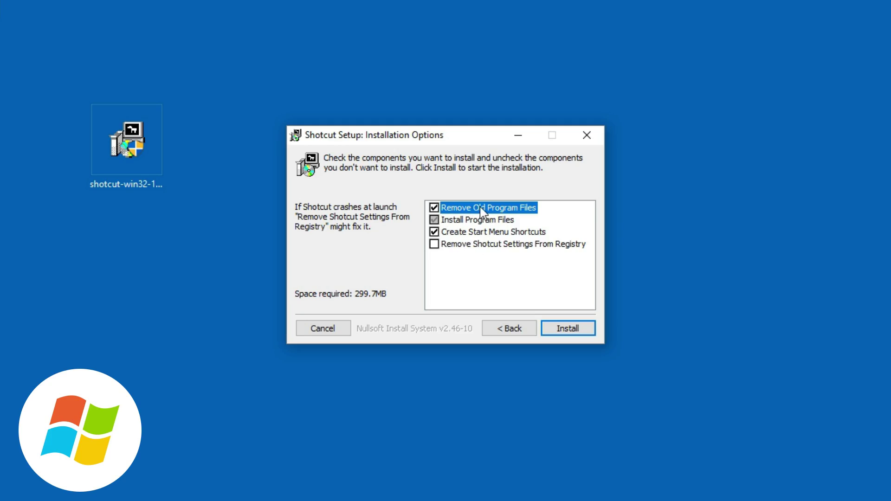
left_click(437, 248)
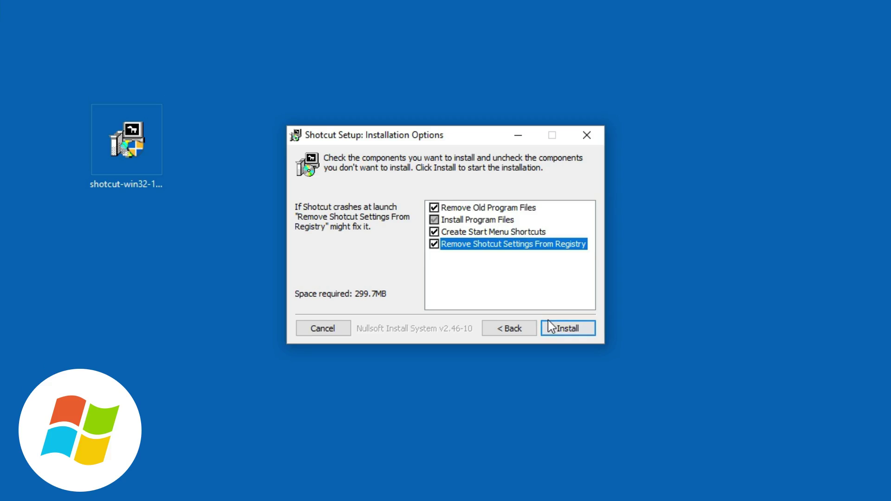
left_click(561, 328)
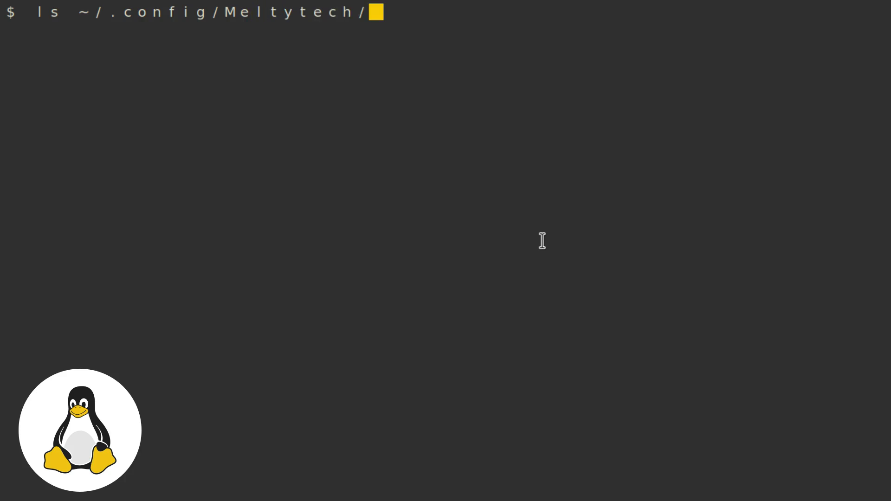
Step: Run ls on ~/.config/Meltytech, ~/.local/share/Meltytech and ~/.local/share/Meltytech/Shotcut
key("Return")
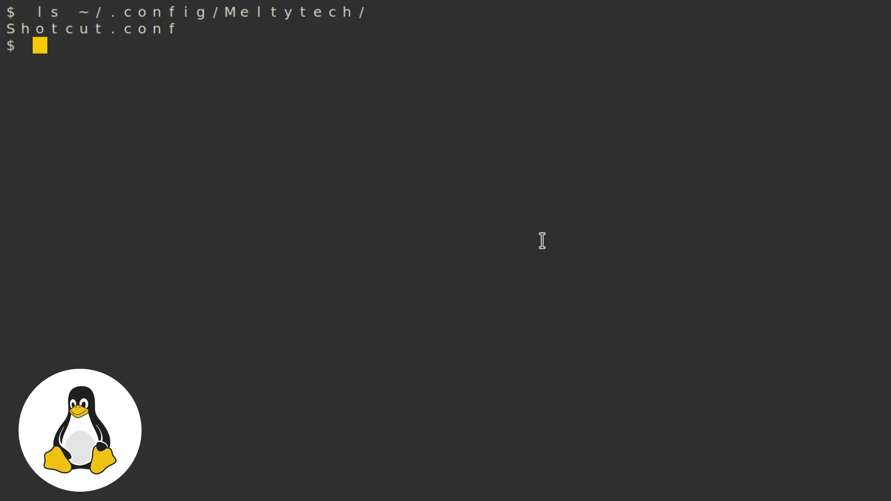
type("ls ~/.")
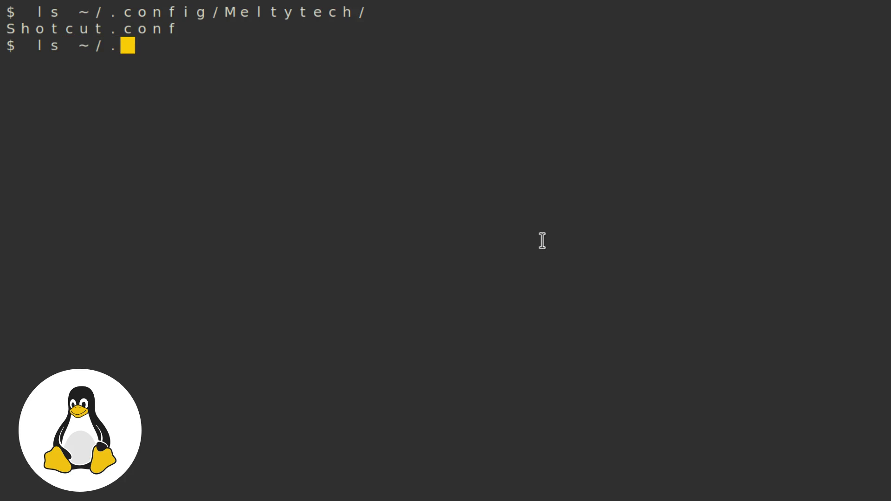
type("lo")
key("Tab")
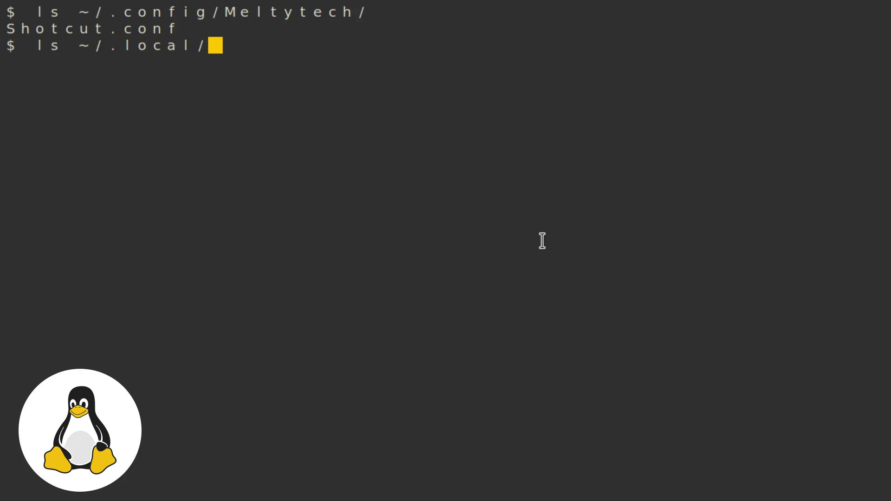
type("sh")
key("Tab")
type("Me")
key("Tab")
key("Return")
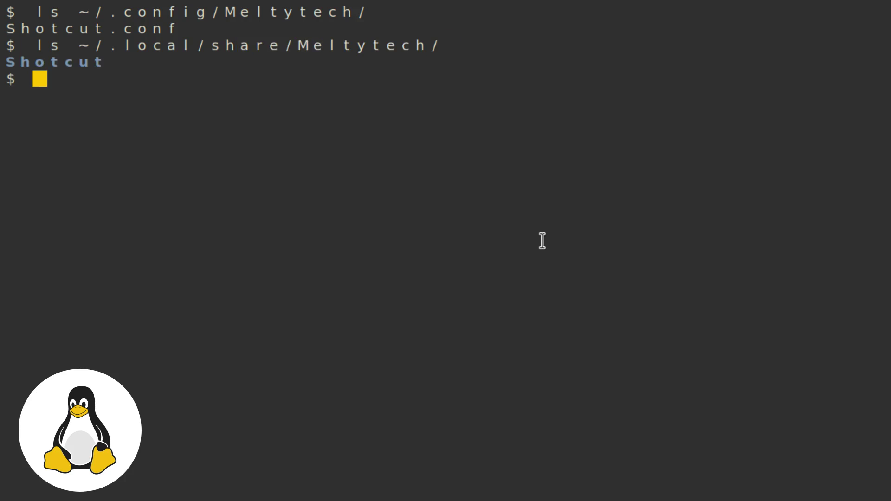
key("Up")
type("Shotcut/")
key("Return")
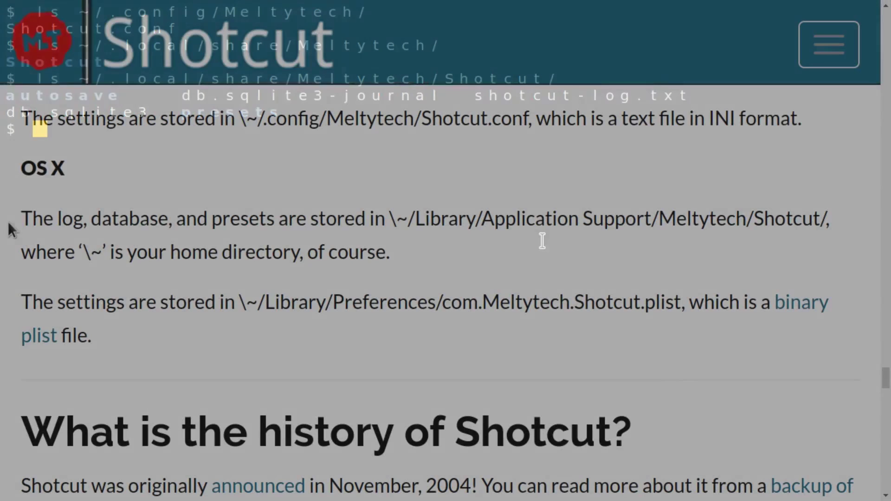
left_click_drag(20, 218, 415, 218)
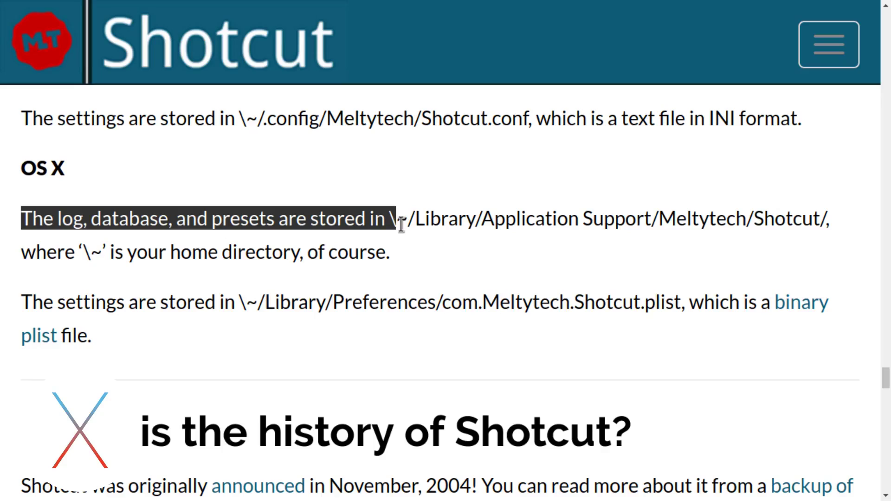
left_click_drag(413, 221, 751, 220)
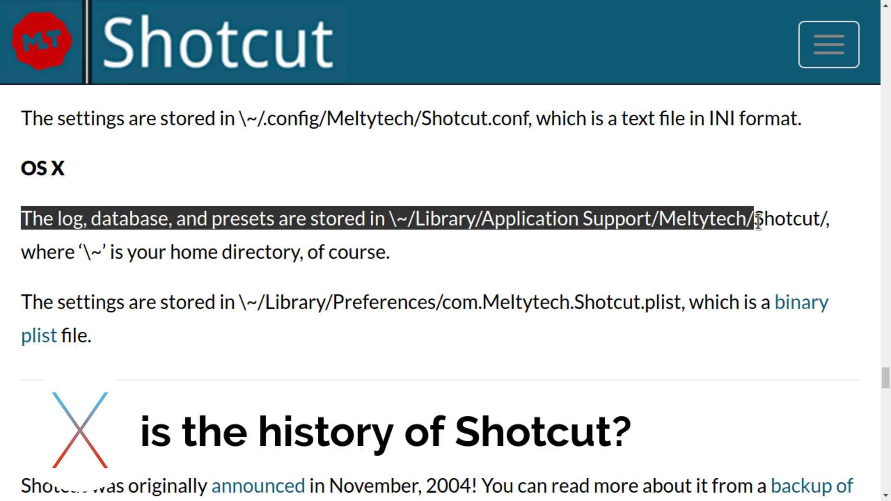
left_click(248, 301)
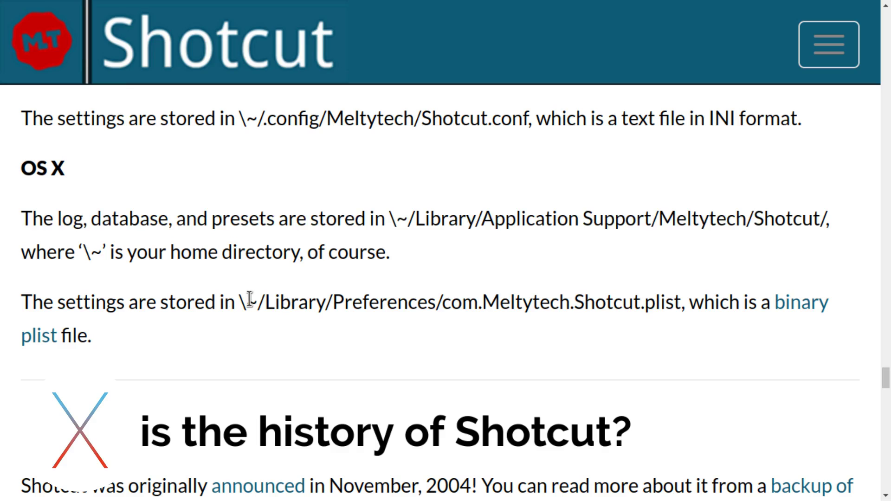
left_click_drag(249, 301, 437, 305)
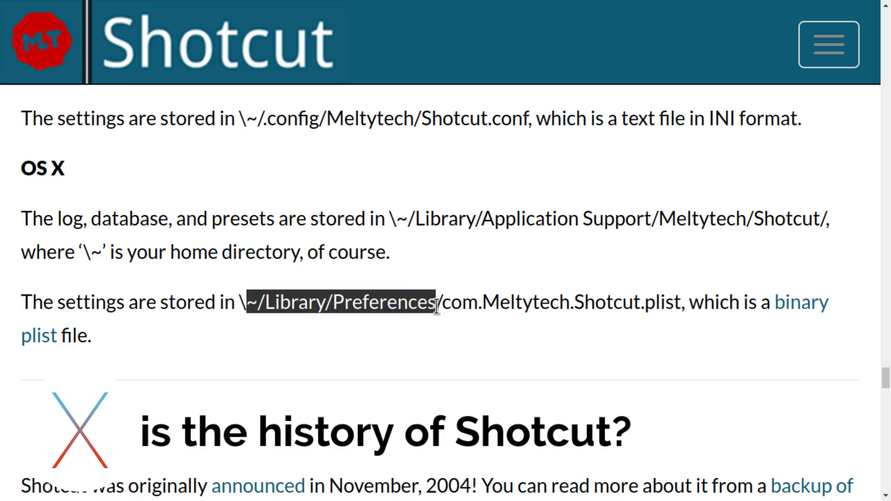
left_click_drag(437, 304, 688, 303)
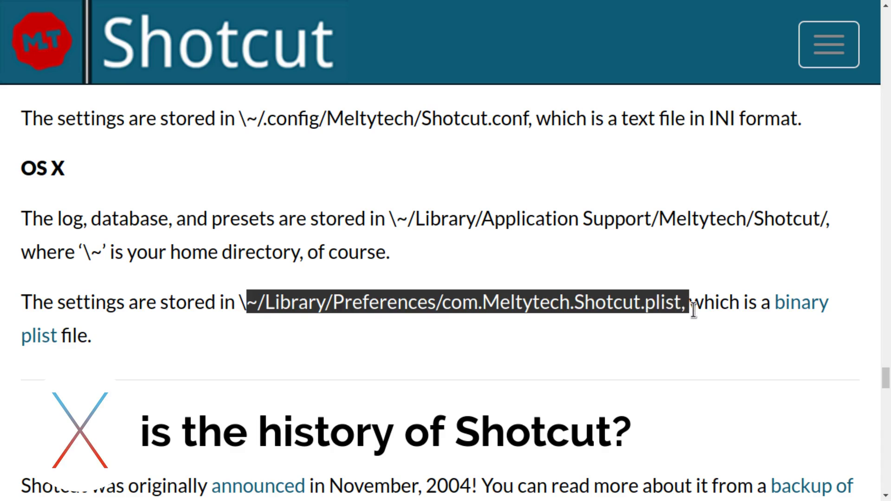
left_click(568, 327)
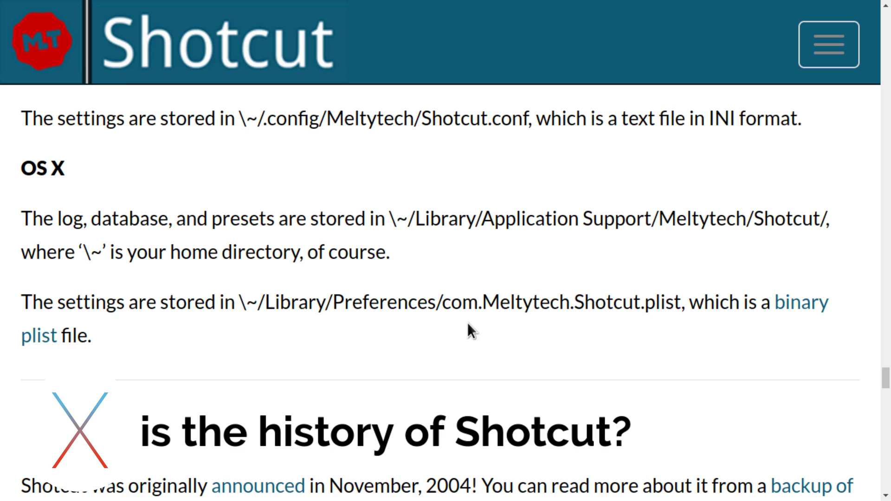